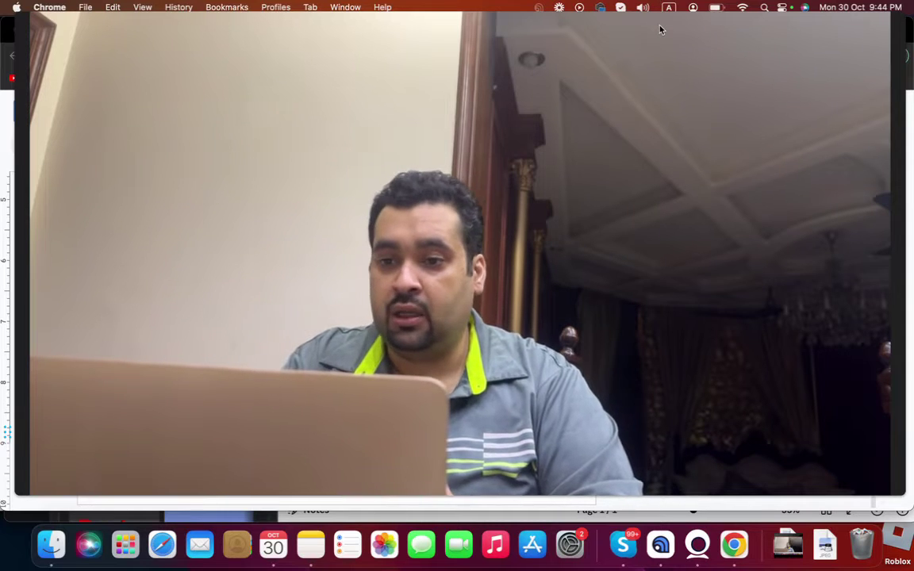
Step: Shrink Loom's full-screen camera into a small bubble over the document
{"action": "mouse_move", "coordinate": [468, 494]}
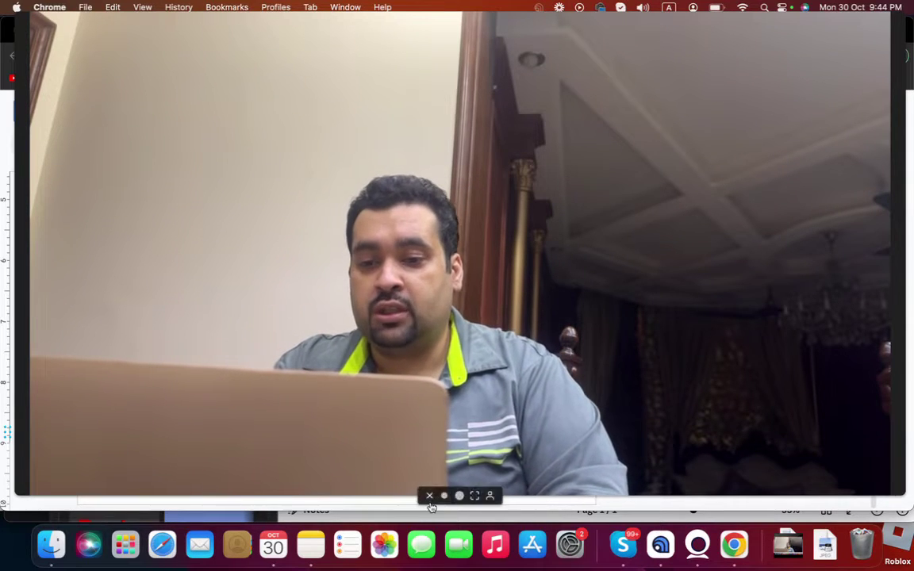
{"action": "left_click", "coordinate": [474, 494]}
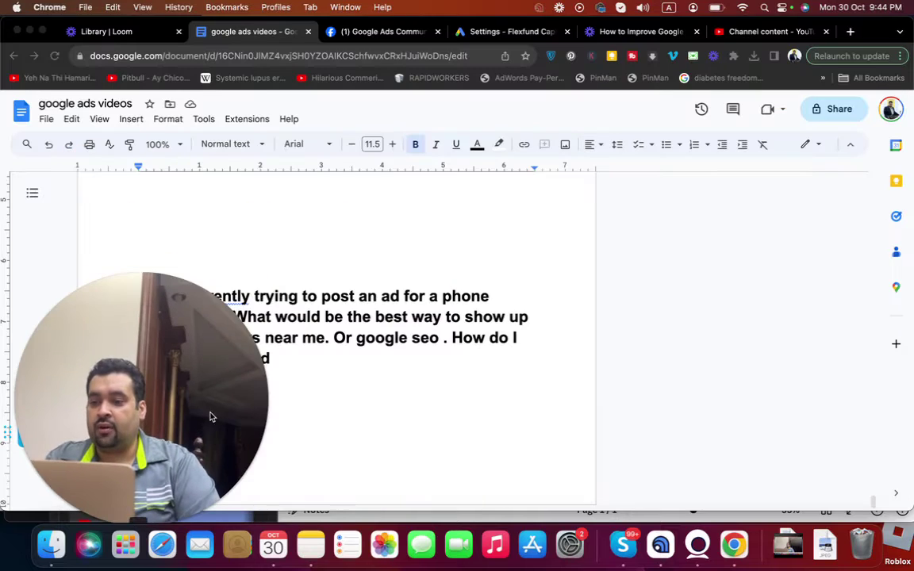
Step: Finish the answer line as 'Local Service Ads. Google Map Ads. Local SEO.' and open a new browser tab
{"action": "left_click_drag", "start_coordinate": [206, 410], "coordinate": [911, 215]}
{"action": "left_click", "coordinate": [332, 390]}
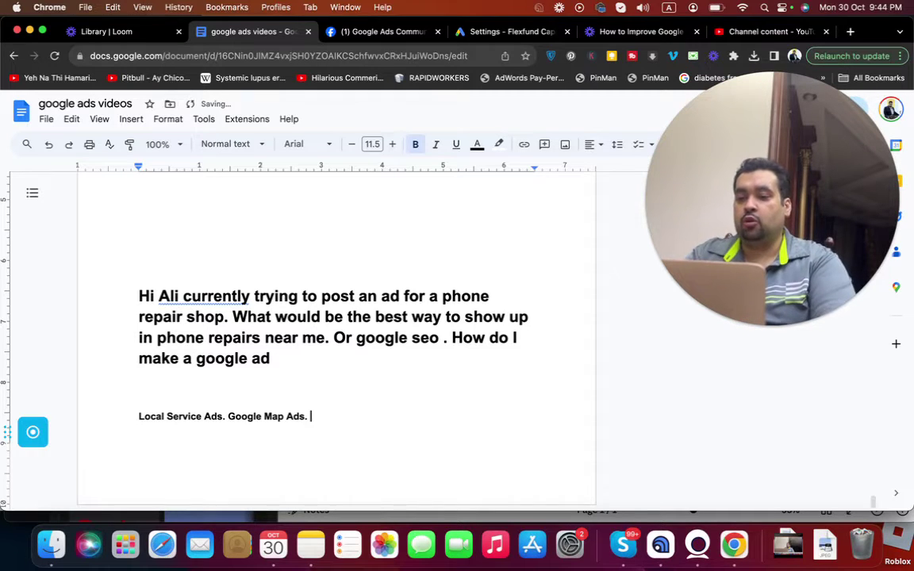
{"action": "type", "text": "al SEO."}
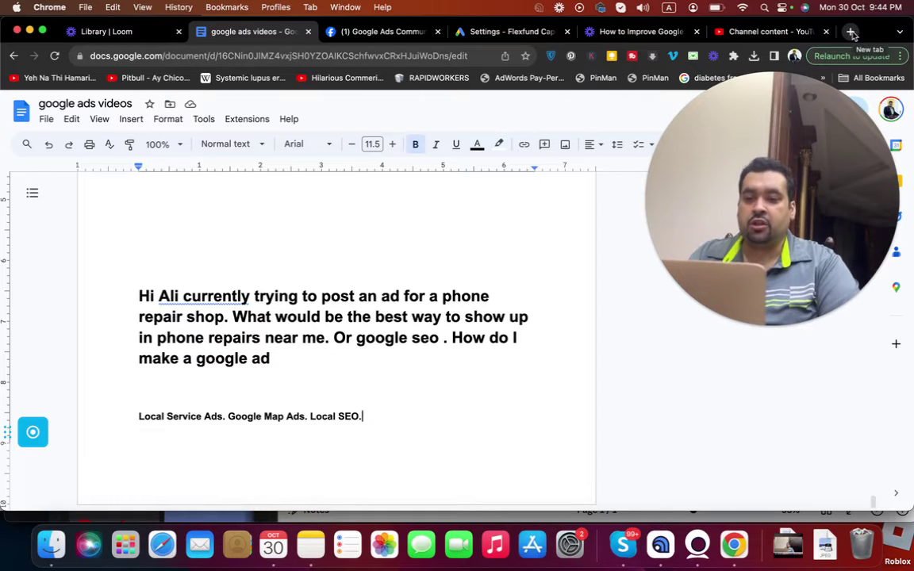
{"action": "left_click", "coordinate": [851, 32]}
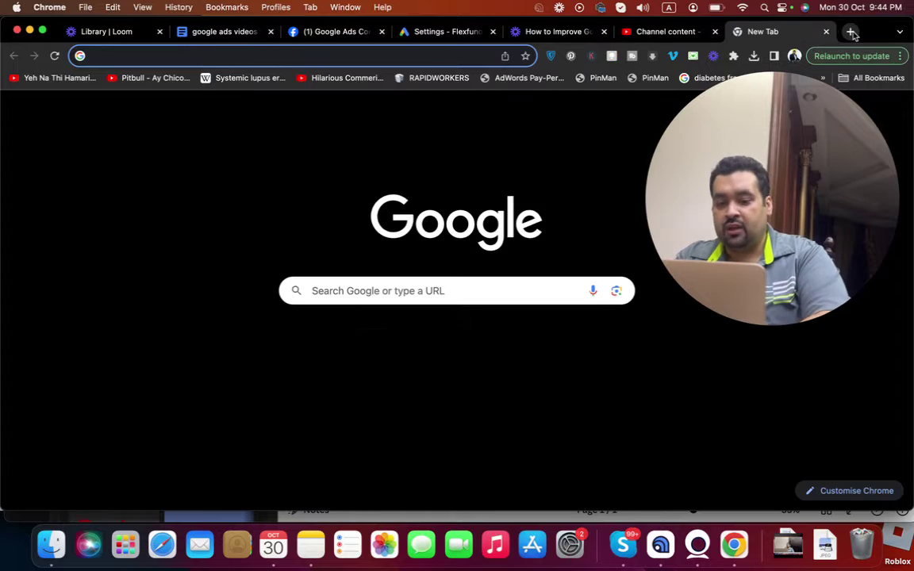
Step: Search for 'phone repair near me' and scroll through the local business results
{"action": "type", "text": "phone repair"}
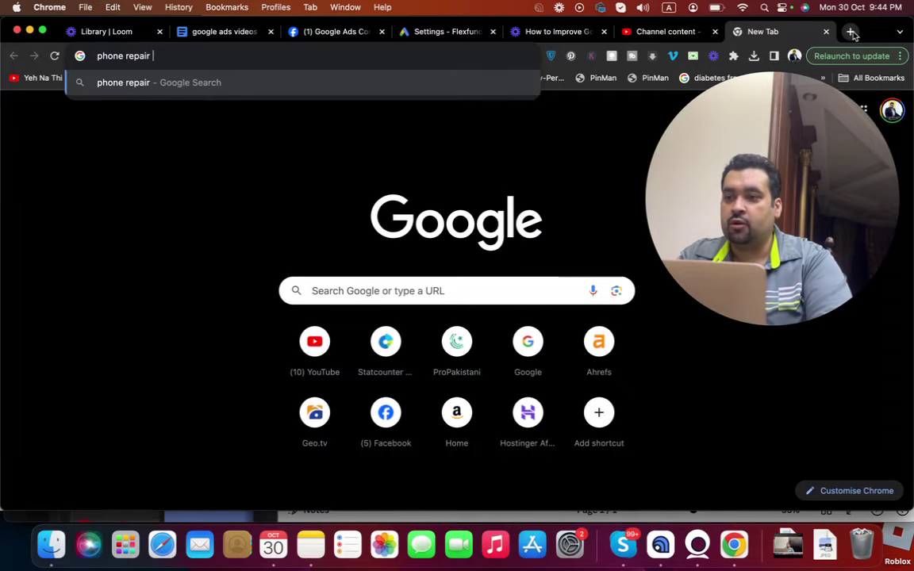
{"action": "type", "text": " near me"}
{"action": "key", "text": "Return"}
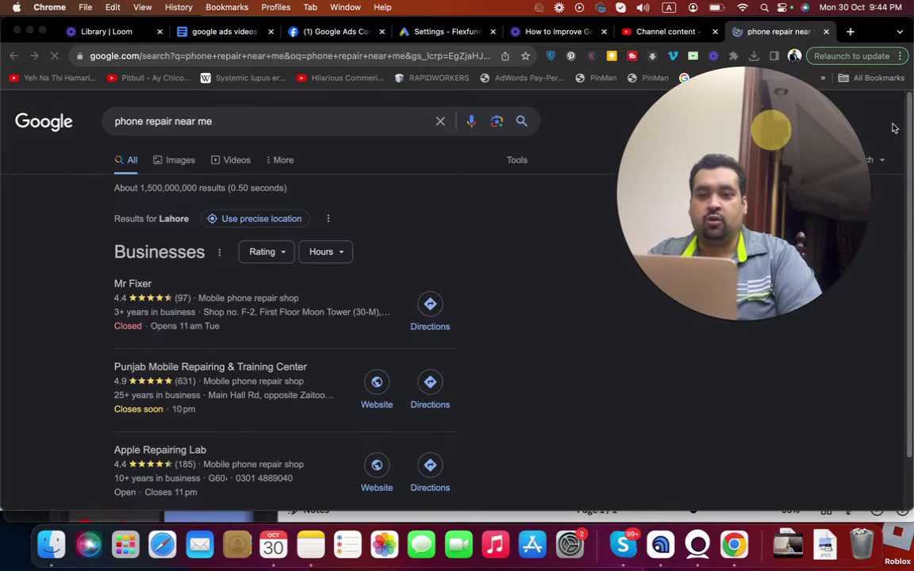
{"action": "left_click_drag", "start_coordinate": [910, 121], "coordinate": [911, 149]}
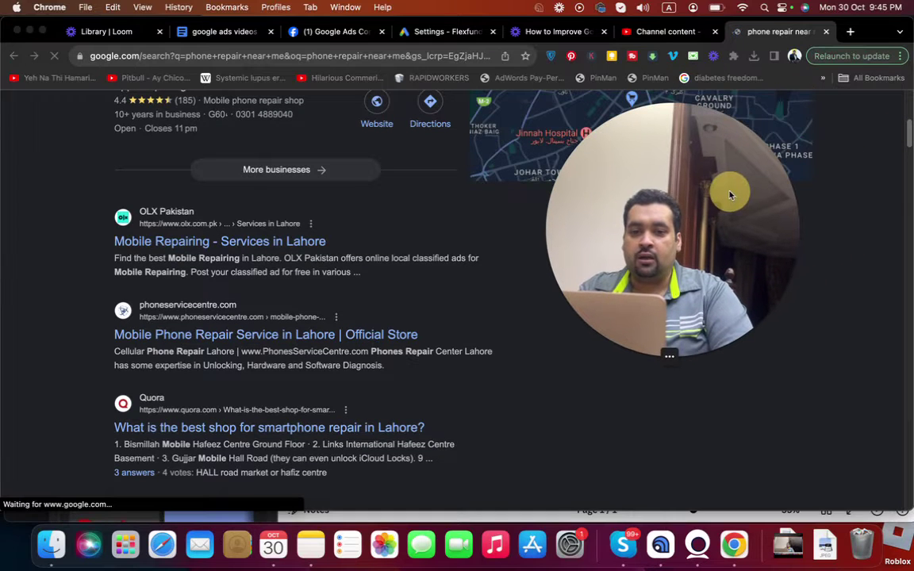
{"action": "left_click_drag", "start_coordinate": [909, 132], "coordinate": [905, 104]}
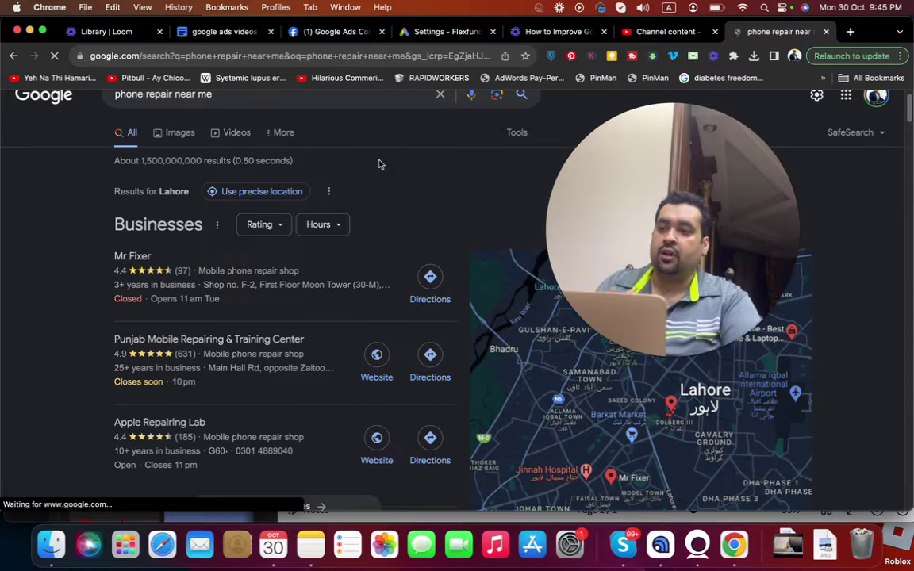
Step: Replace the query with 'google my business listing' and run the search
{"action": "left_click", "coordinate": [390, 101]}
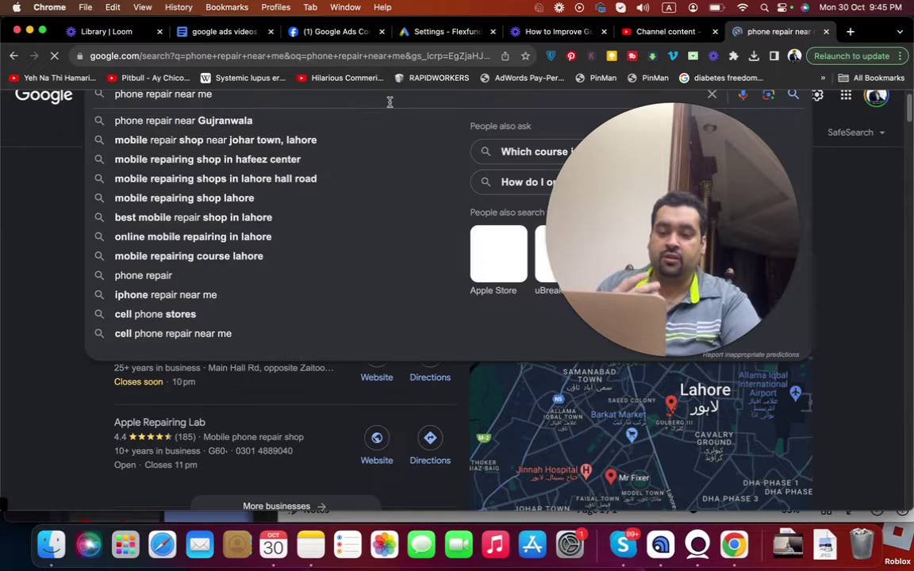
{"action": "key", "text": "super+a"}
{"action": "type", "text": "google m"}
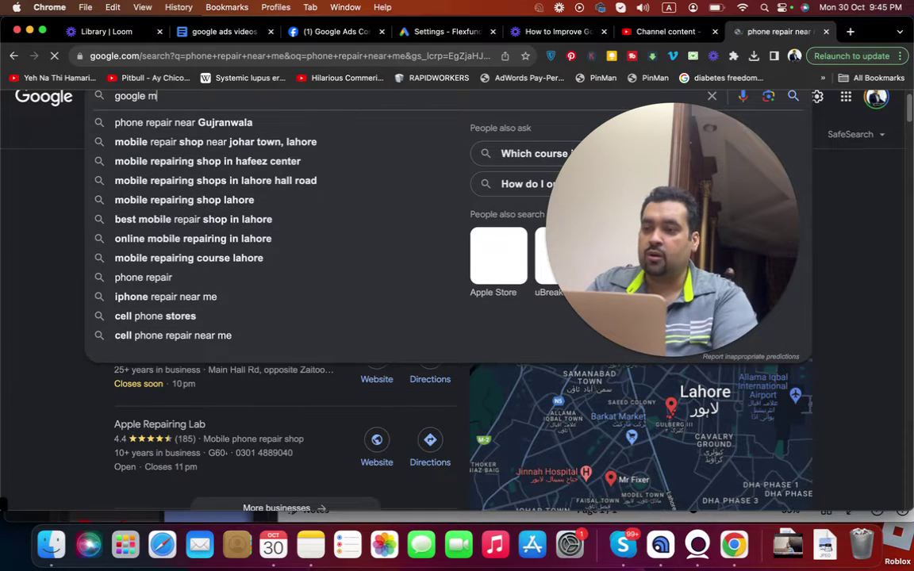
{"action": "type", "text": "y b"}
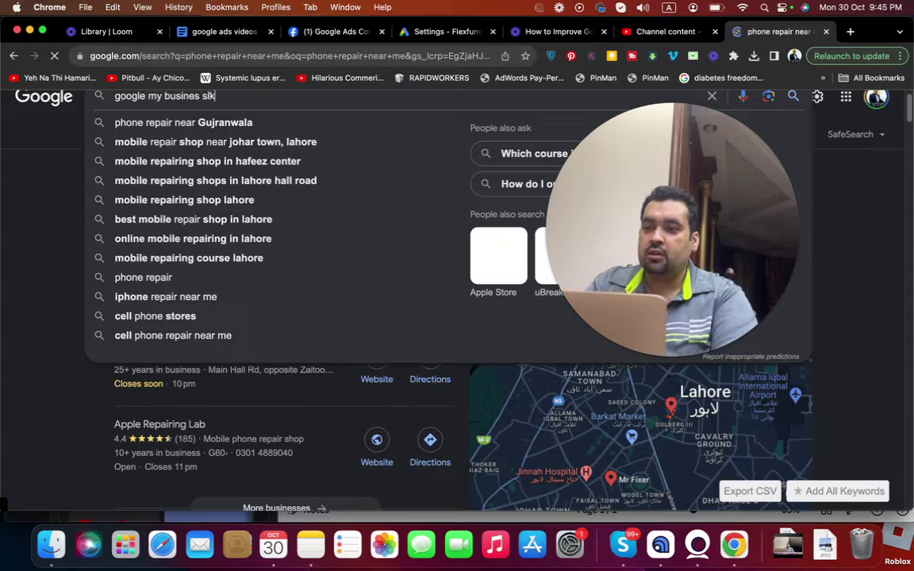
{"action": "type", "text": "usiness listing"}
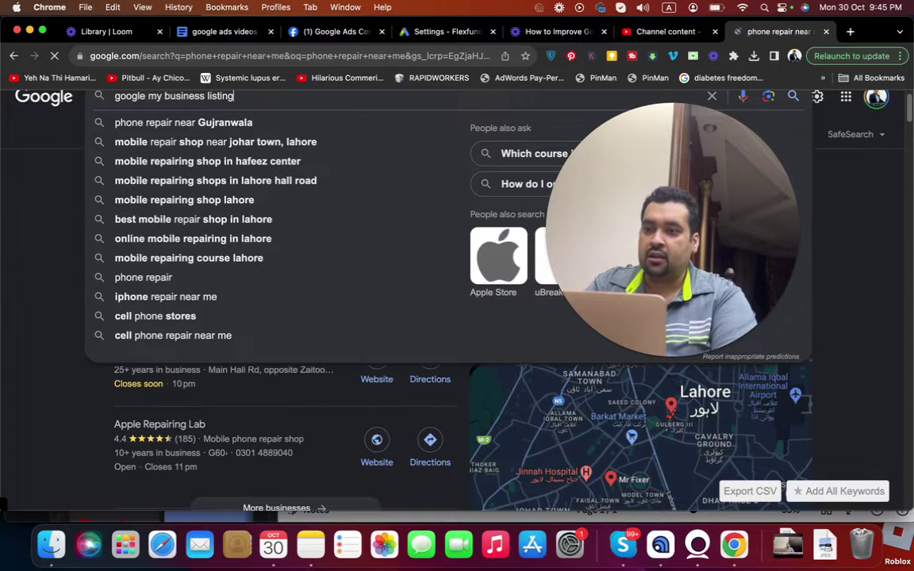
{"action": "key", "text": "Return"}
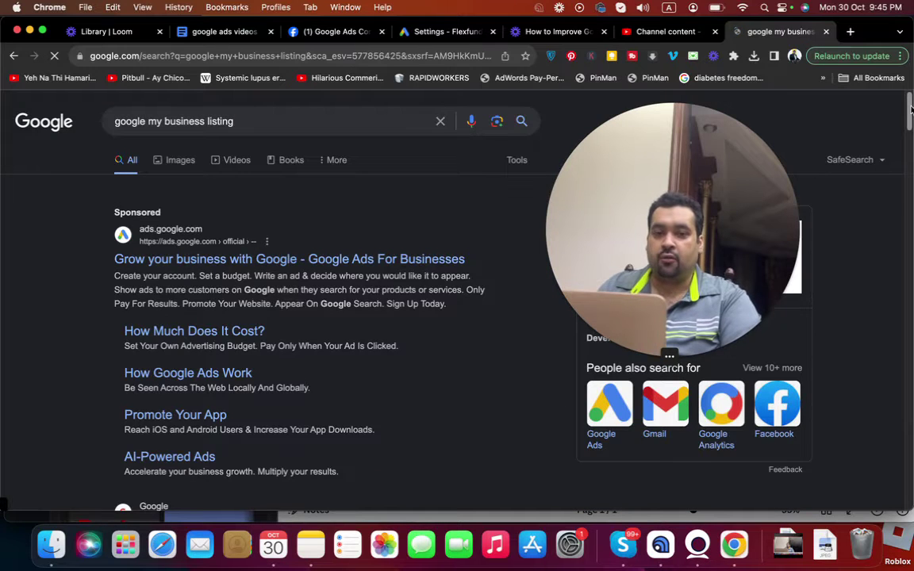
Step: Scroll the 'google my business listing' results, then return to the 'google ads videos' document
{"action": "left_click_drag", "start_coordinate": [910, 107], "coordinate": [910, 140]}
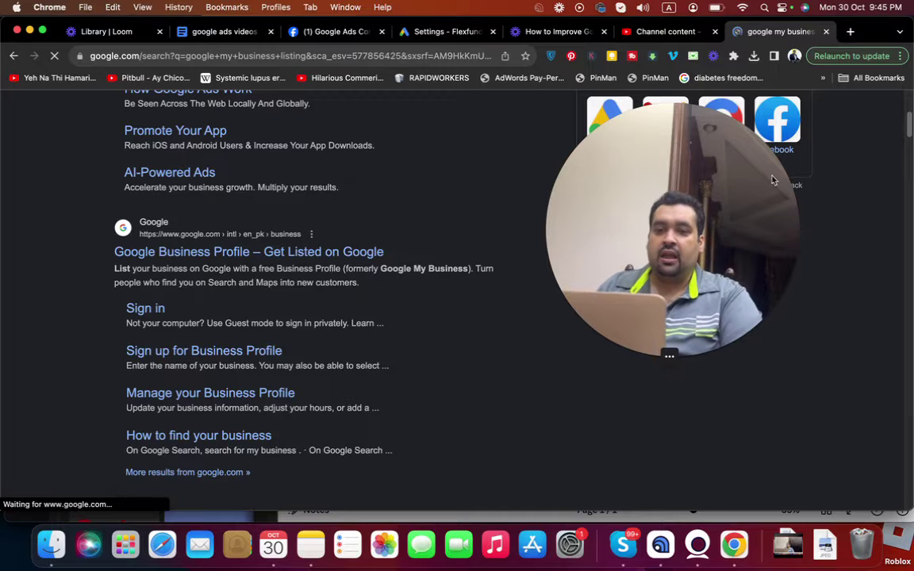
{"action": "left_click_drag", "start_coordinate": [910, 135], "coordinate": [910, 114]}
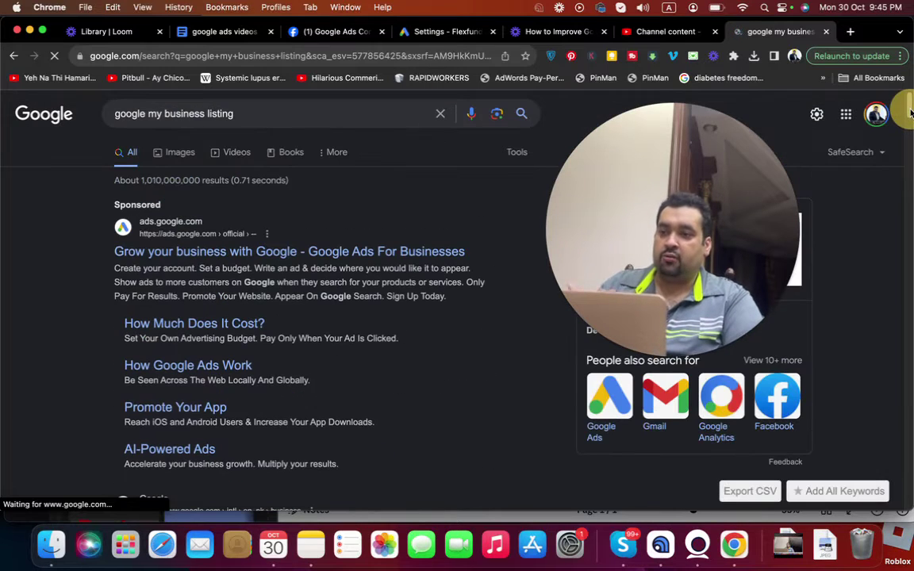
{"action": "left_click", "coordinate": [402, 117]}
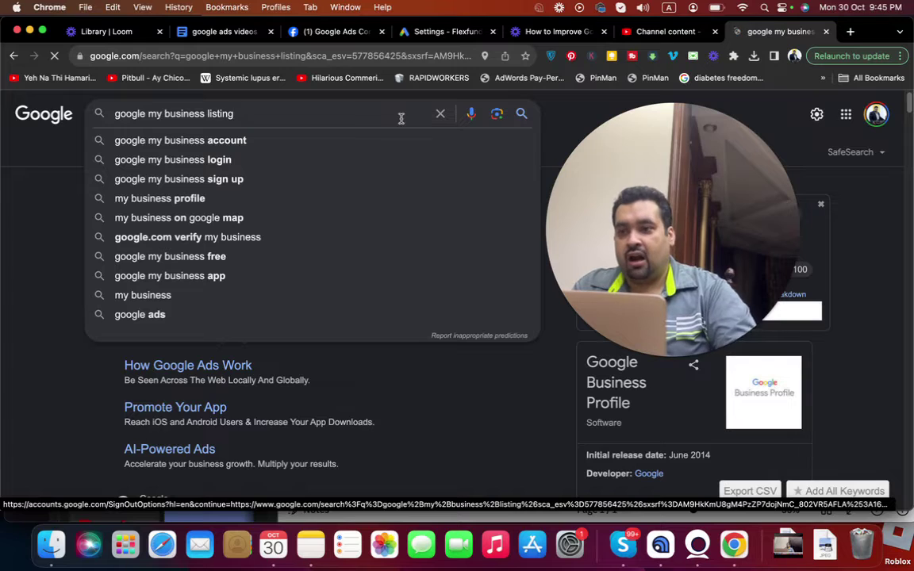
{"action": "left_click", "coordinate": [246, 35]}
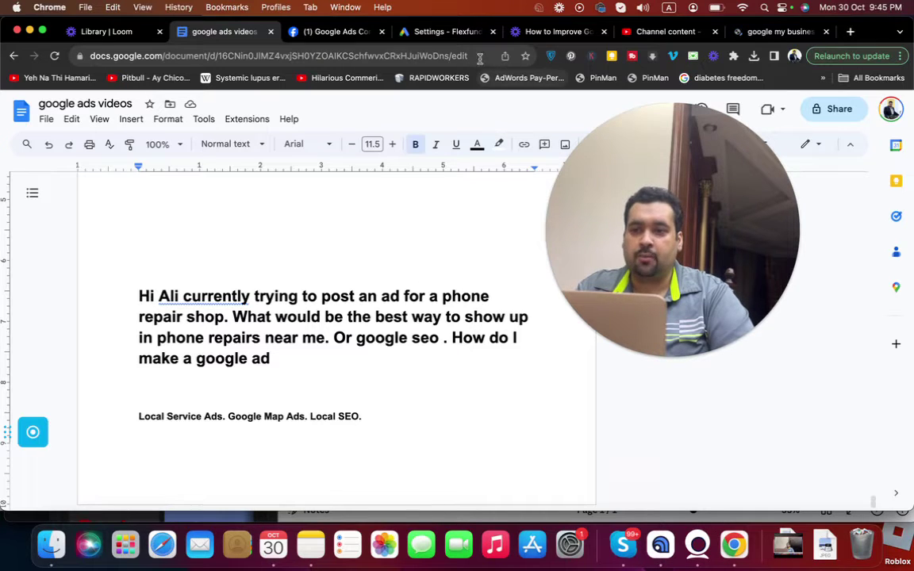
Step: Bring up the Leads-Search campaign Overview page in Google Ads
{"action": "left_click", "coordinate": [463, 38]}
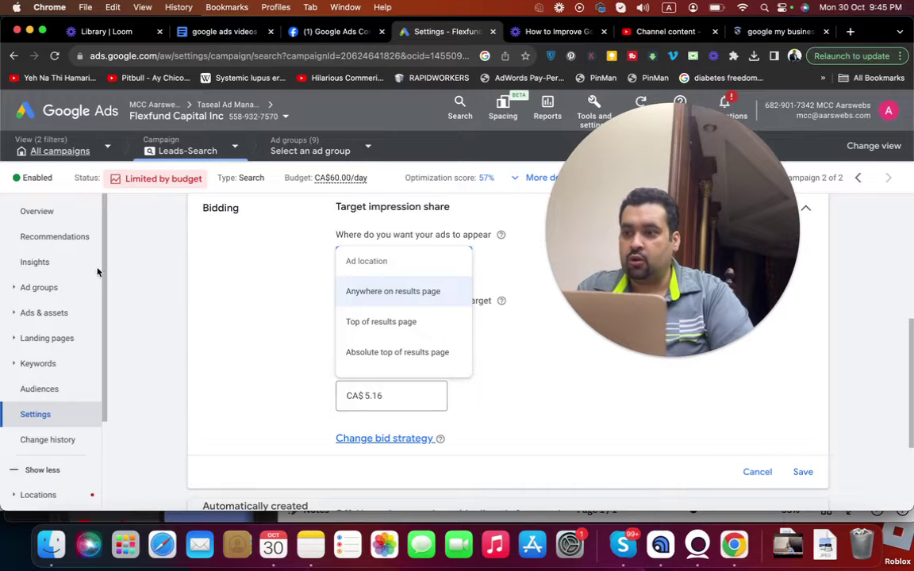
{"action": "left_click", "coordinate": [74, 218]}
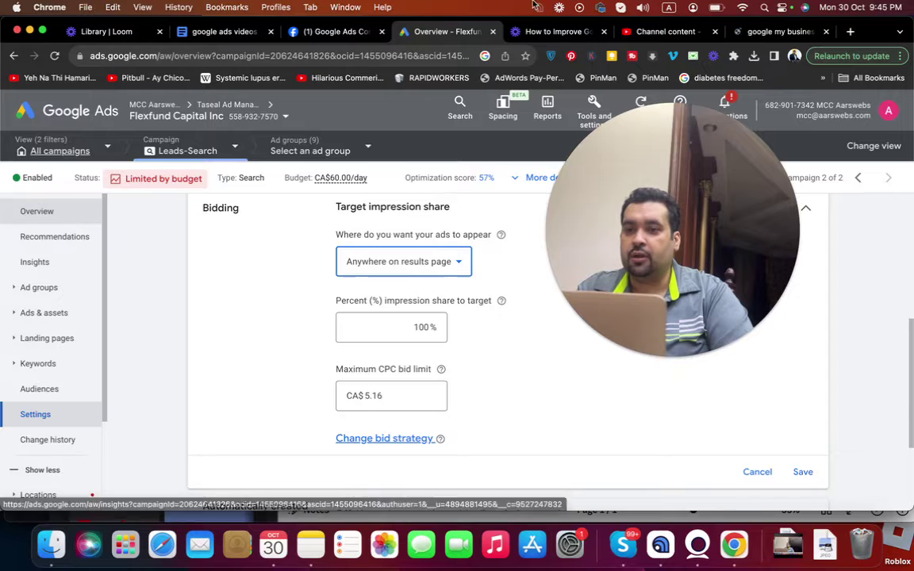
{"action": "left_click_drag", "start_coordinate": [861, 28], "coordinate": [870, 28]}
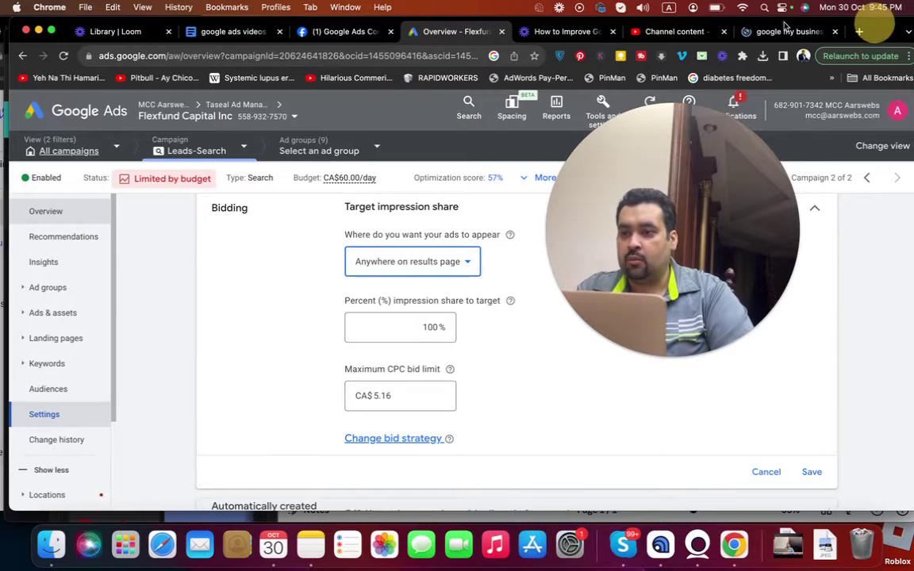
{"action": "left_click", "coordinate": [72, 219]}
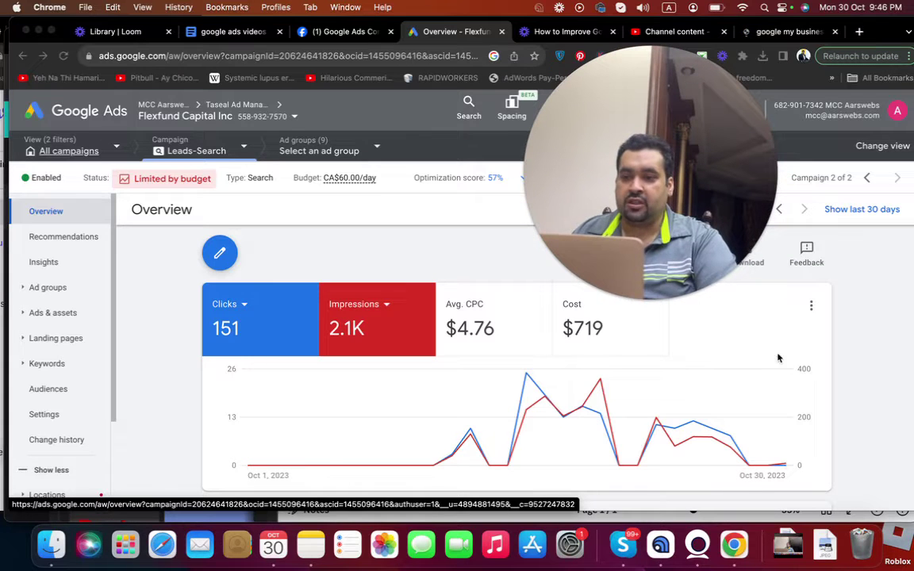
{"action": "left_click", "coordinate": [871, 309]}
{"action": "key", "text": "Tab"}
{"action": "key", "text": "Tab"}
{"action": "key", "text": "Tab"}
{"action": "key", "text": "Tab"}
{"action": "key", "text": "Tab"}
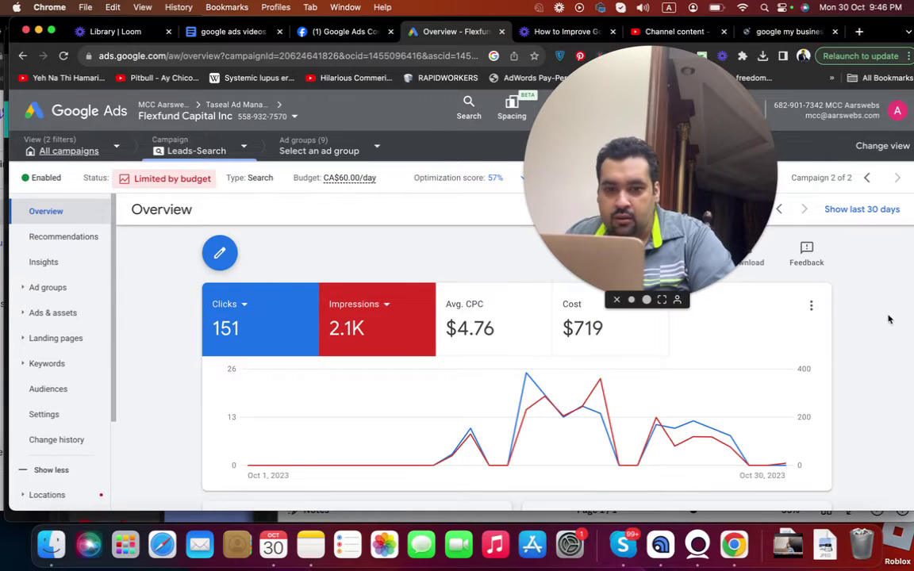
Step: Scroll through the performance figures and recommendations, then switch to All campaigns
{"action": "scroll", "coordinate": [879, 328], "scroll_direction": "down", "scroll_amount": 2}
{"action": "scroll", "coordinate": [880, 328], "scroll_direction": "down", "scroll_amount": 5}
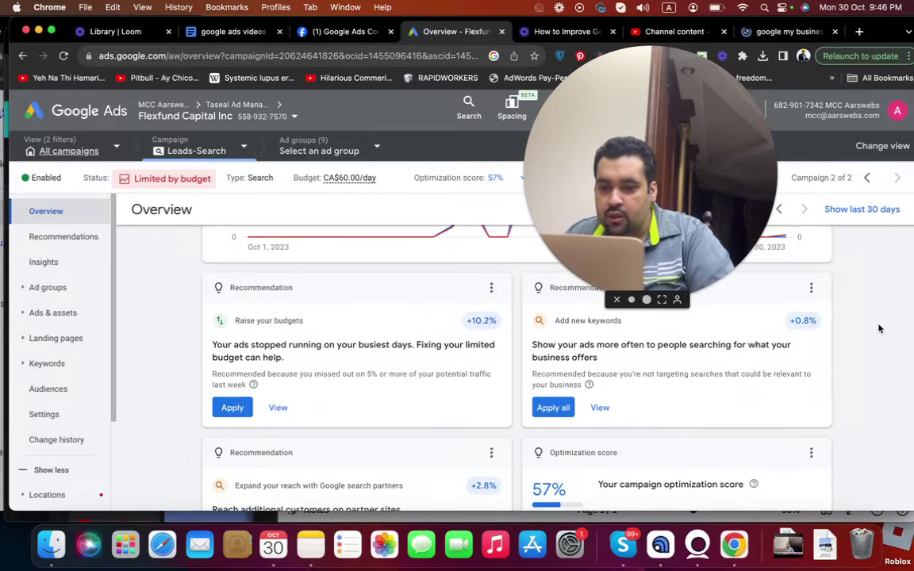
{"action": "scroll", "coordinate": [879, 329], "scroll_direction": "down", "scroll_amount": 3}
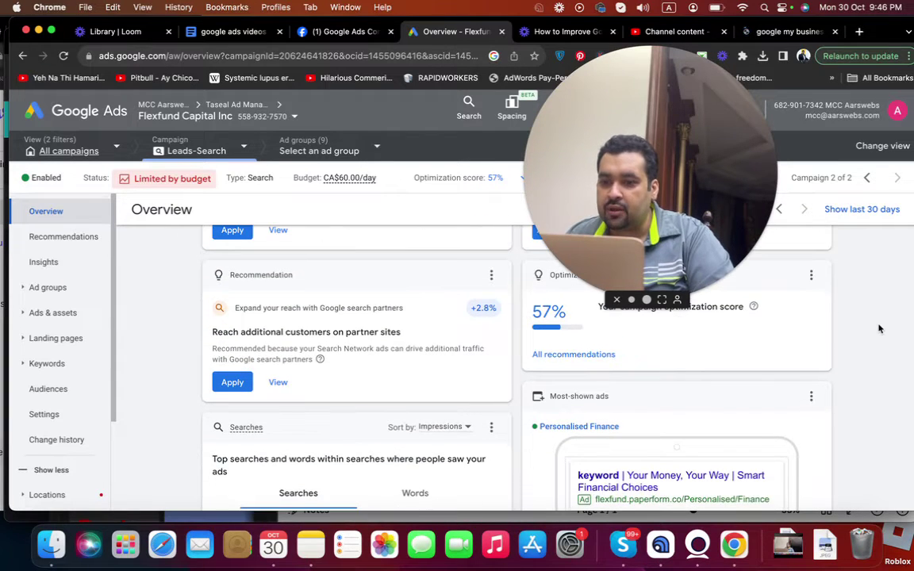
{"action": "scroll", "coordinate": [879, 329], "scroll_direction": "up", "scroll_amount": 1}
{"action": "scroll", "coordinate": [879, 329], "scroll_direction": "up", "scroll_amount": 2}
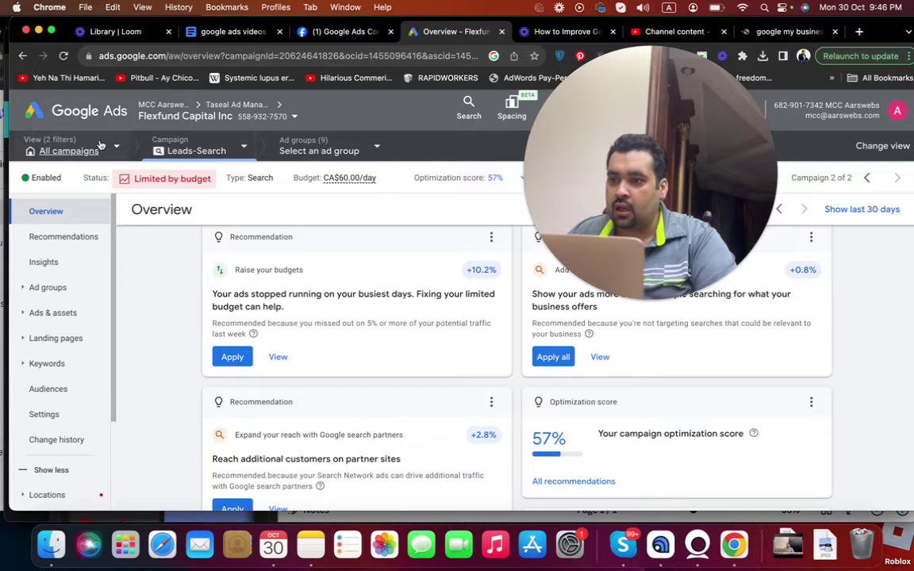
{"action": "left_click", "coordinate": [68, 150]}
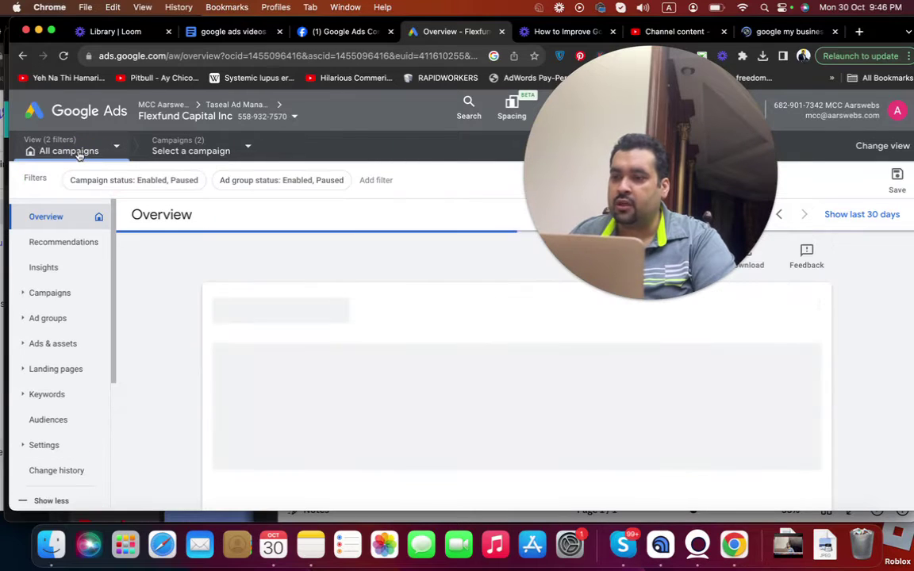
Step: From the Campaigns list, choose + and New campaign
{"action": "left_click", "coordinate": [43, 296]}
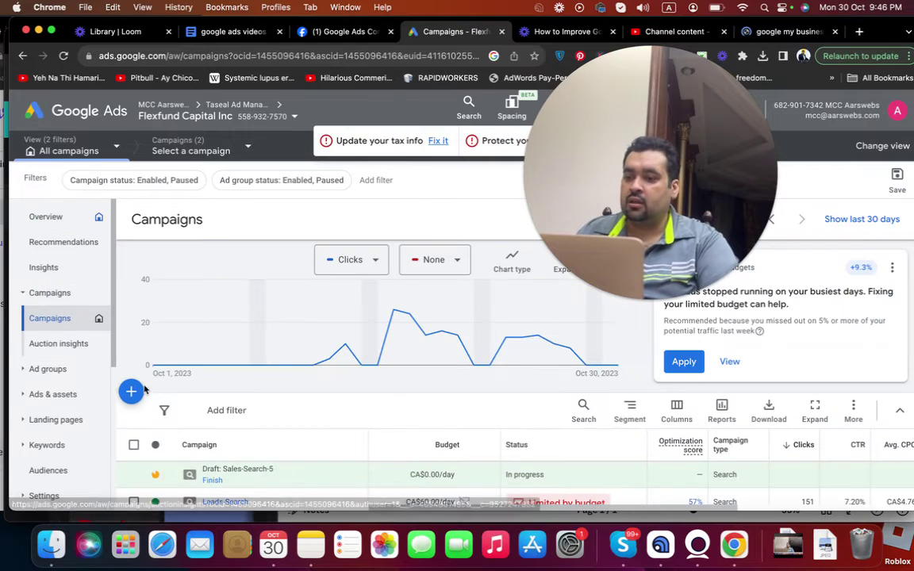
{"action": "left_click", "coordinate": [131, 387]}
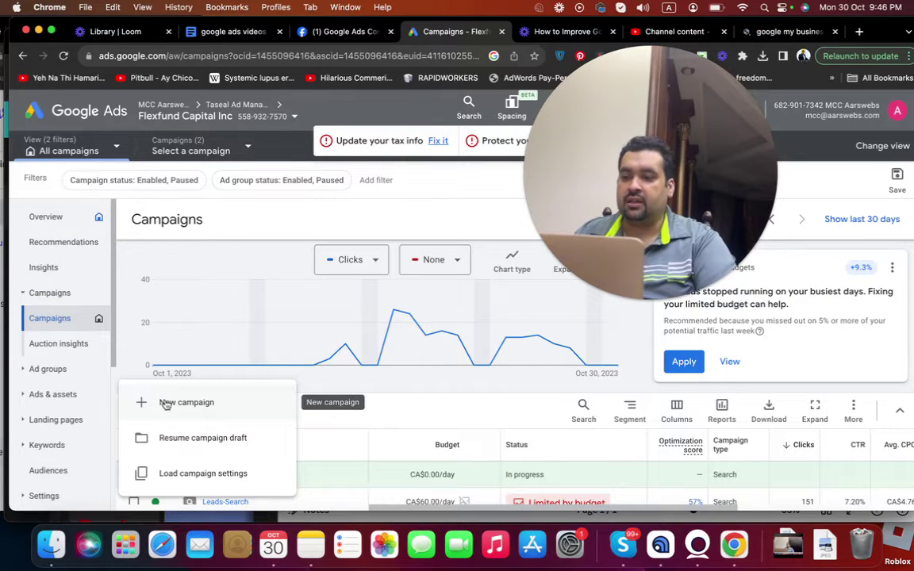
{"action": "left_click", "coordinate": [165, 403]}
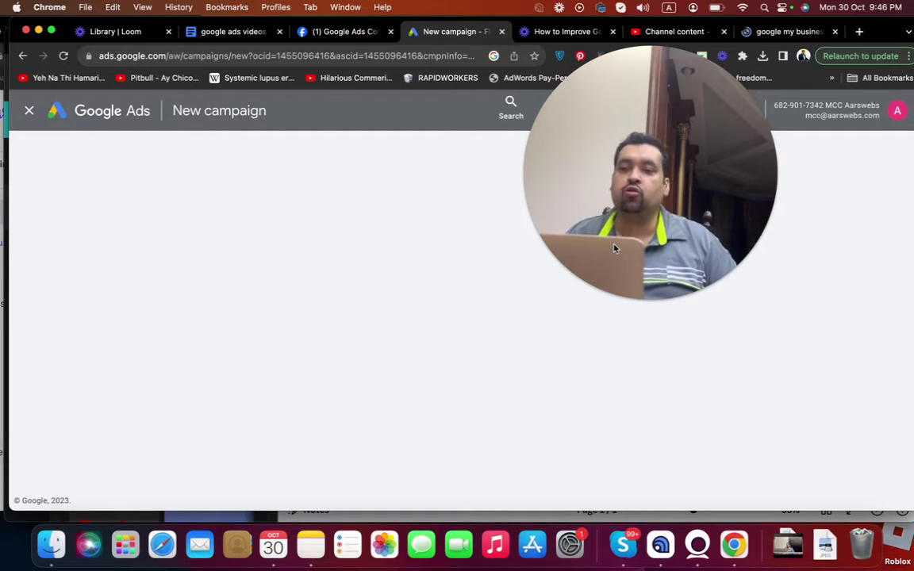
Step: Reload the stalled New campaign page, then switch to the 'google my business listing' results tab
{"action": "left_click", "coordinate": [433, 56]}
{"action": "key", "text": "Return"}
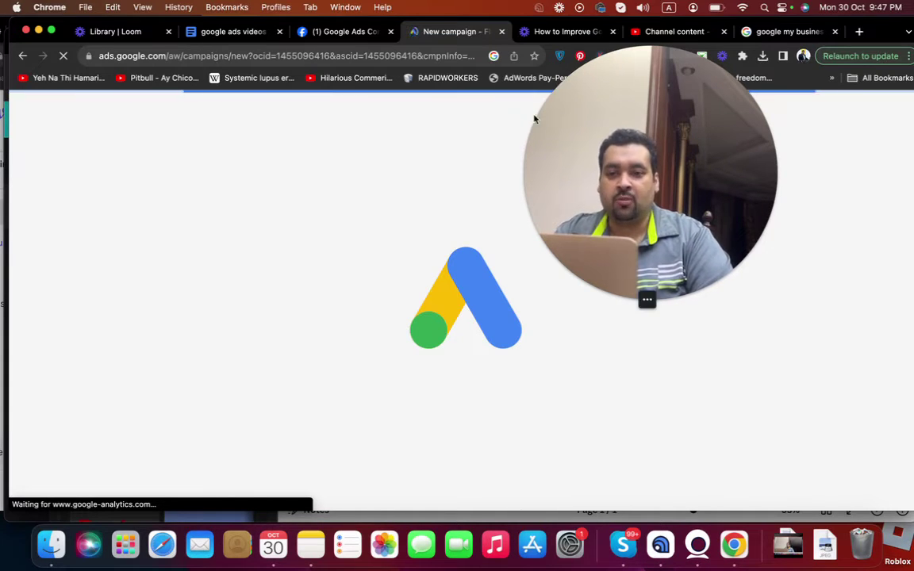
{"action": "left_click", "coordinate": [789, 41]}
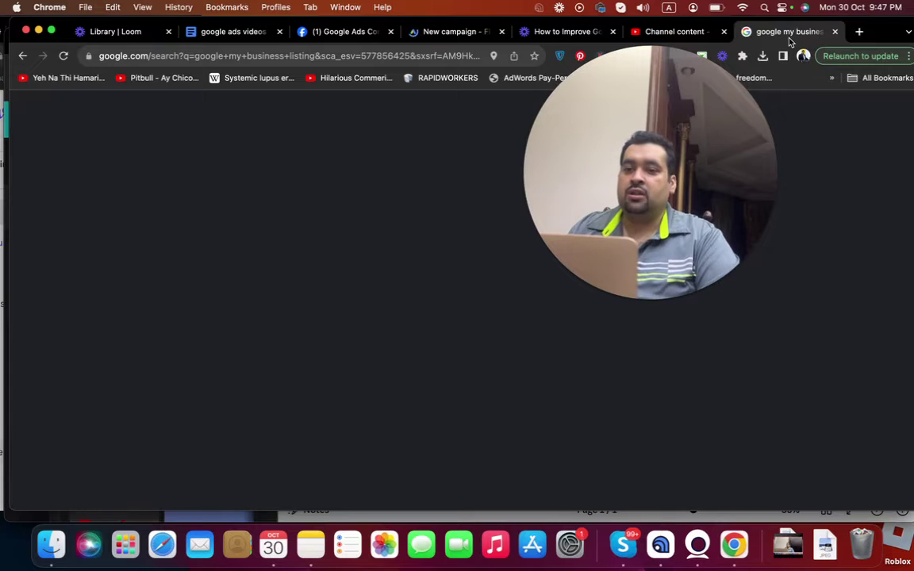
Step: Go back to the 'phone repair near me' local results, then return to the Google Ads Campaigns list
{"action": "left_click", "coordinate": [508, 408]}
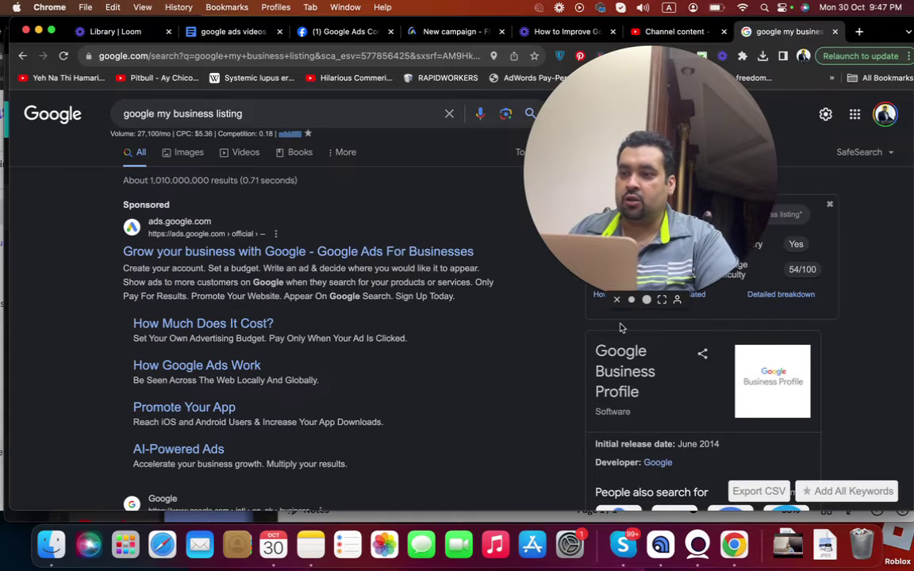
{"action": "left_click", "coordinate": [22, 57]}
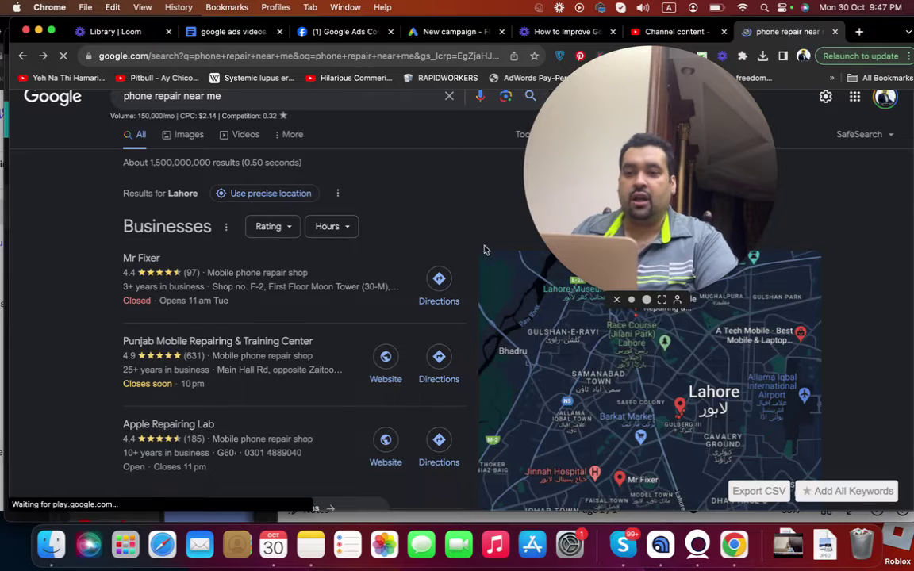
{"action": "left_click", "coordinate": [431, 33]}
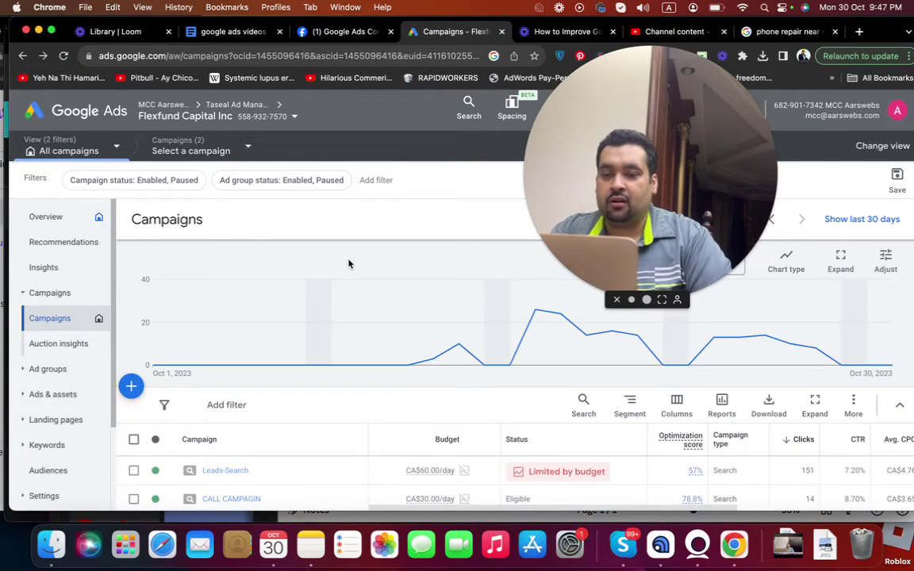
Step: Create a new campaign with the Local store visits and promotions objective, scrolling down to its campaign name
{"action": "left_click", "coordinate": [133, 395]}
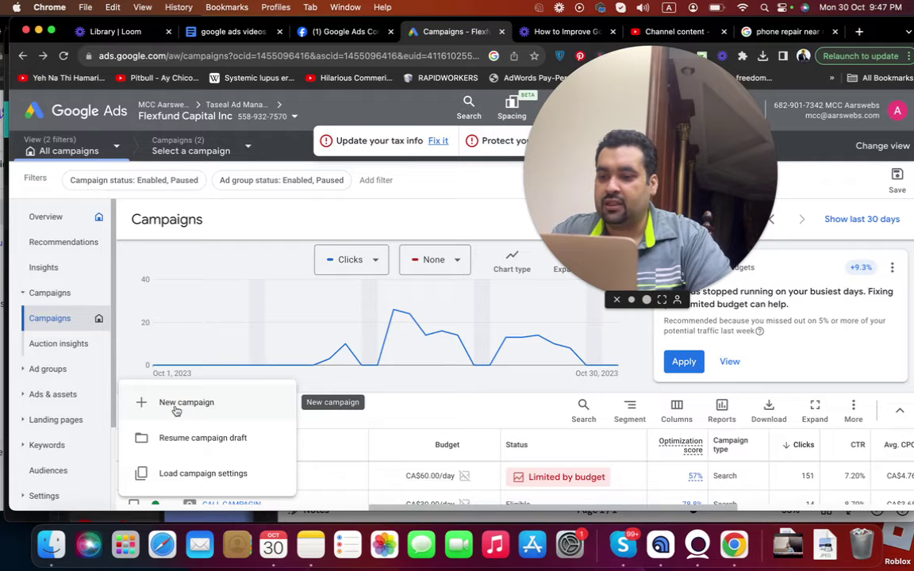
{"action": "left_click", "coordinate": [176, 410]}
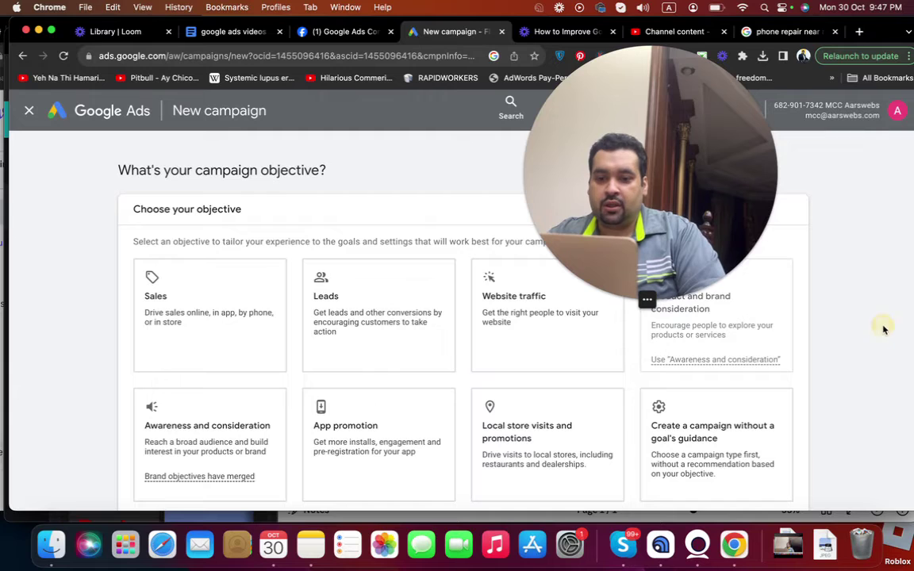
{"action": "left_click_drag", "start_coordinate": [678, 207], "coordinate": [775, 96]}
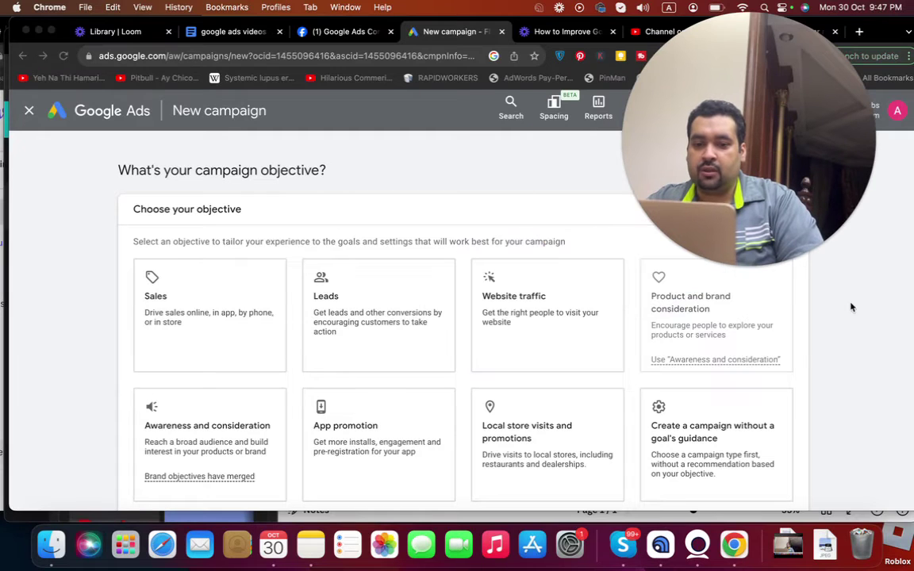
{"action": "scroll", "coordinate": [583, 469], "scroll_direction": "down", "scroll_amount": 1}
{"action": "left_click", "coordinate": [564, 412]}
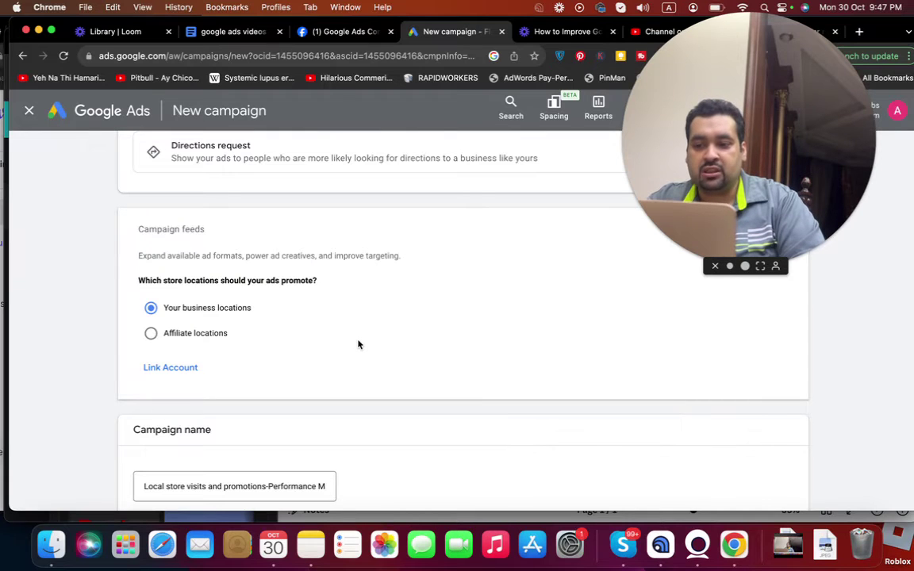
{"action": "scroll", "coordinate": [358, 344], "scroll_direction": "down", "scroll_amount": 1}
{"action": "scroll", "coordinate": [358, 345], "scroll_direction": "down", "scroll_amount": 2}
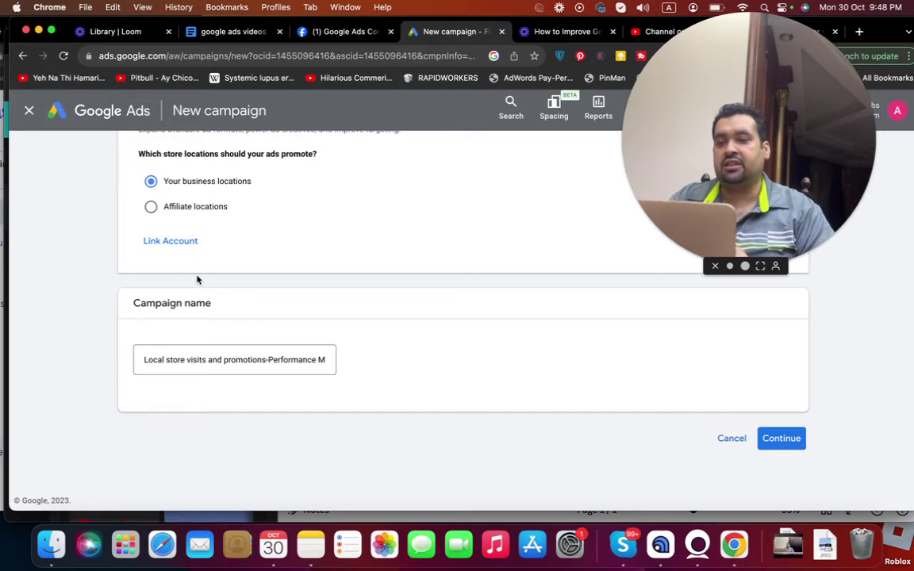
Step: Bring back the 'google ads videos' document and expand the Loom camera to full screen
{"action": "left_click", "coordinate": [252, 34]}
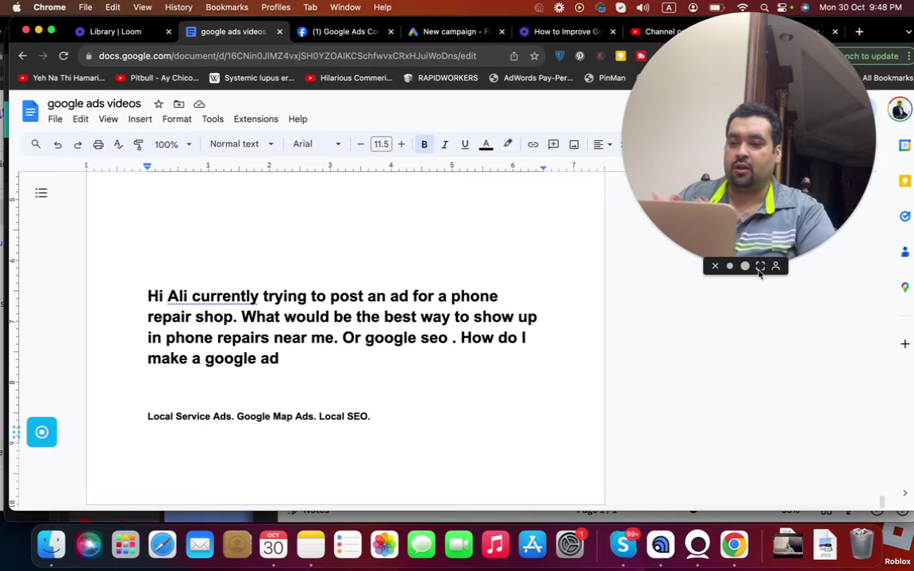
{"action": "left_click", "coordinate": [759, 267]}
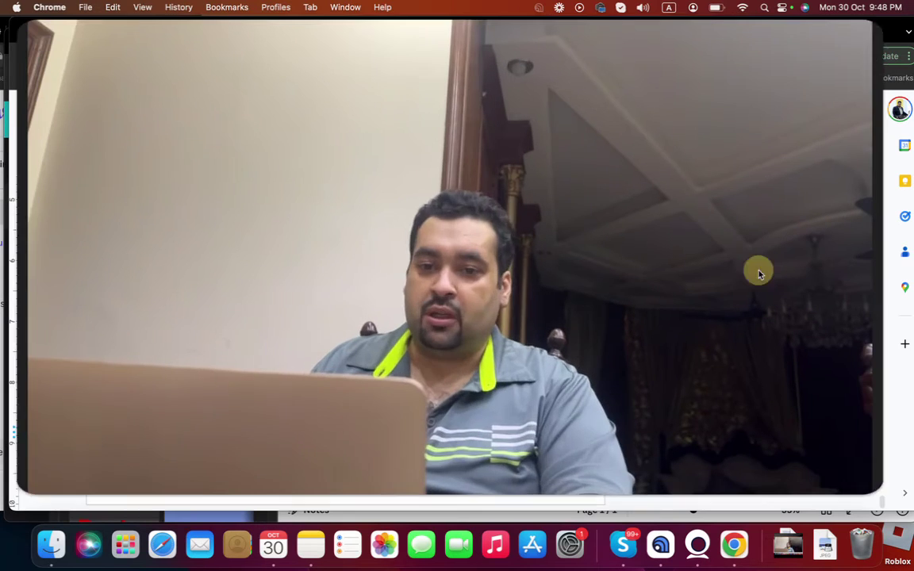